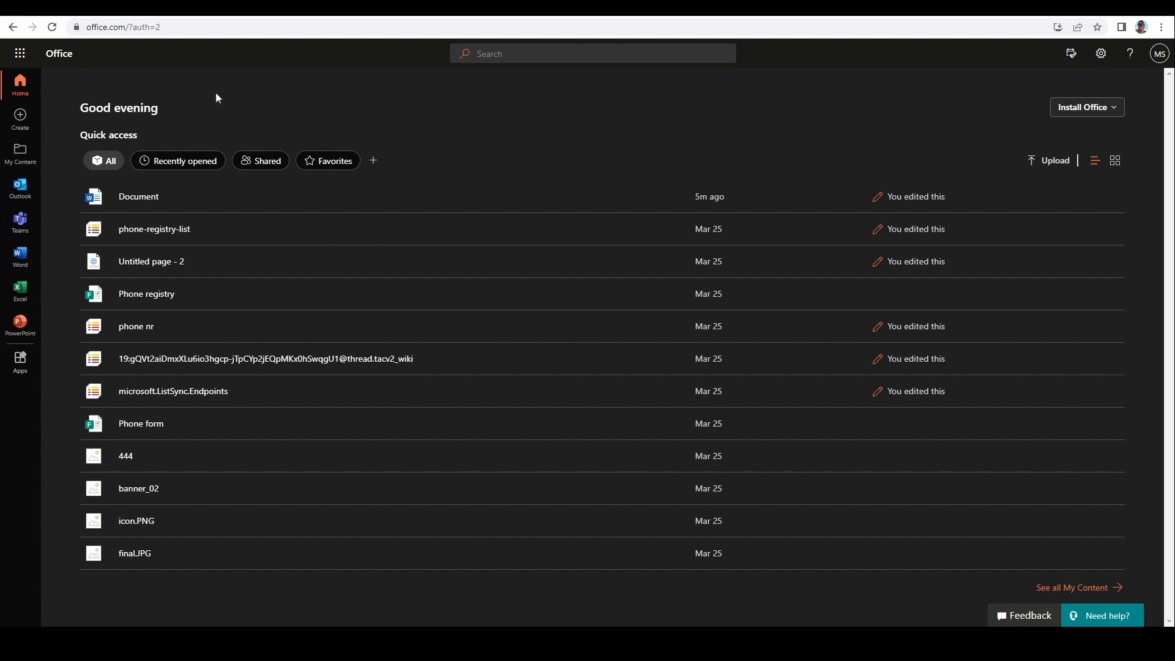
# - Open OneDrive and start copying banner_02.jpg, banner_03.jpg and cyber_chief_magazine_october_2021.pdf from My files to the ProjectQ library
pyautogui.click(20, 54)
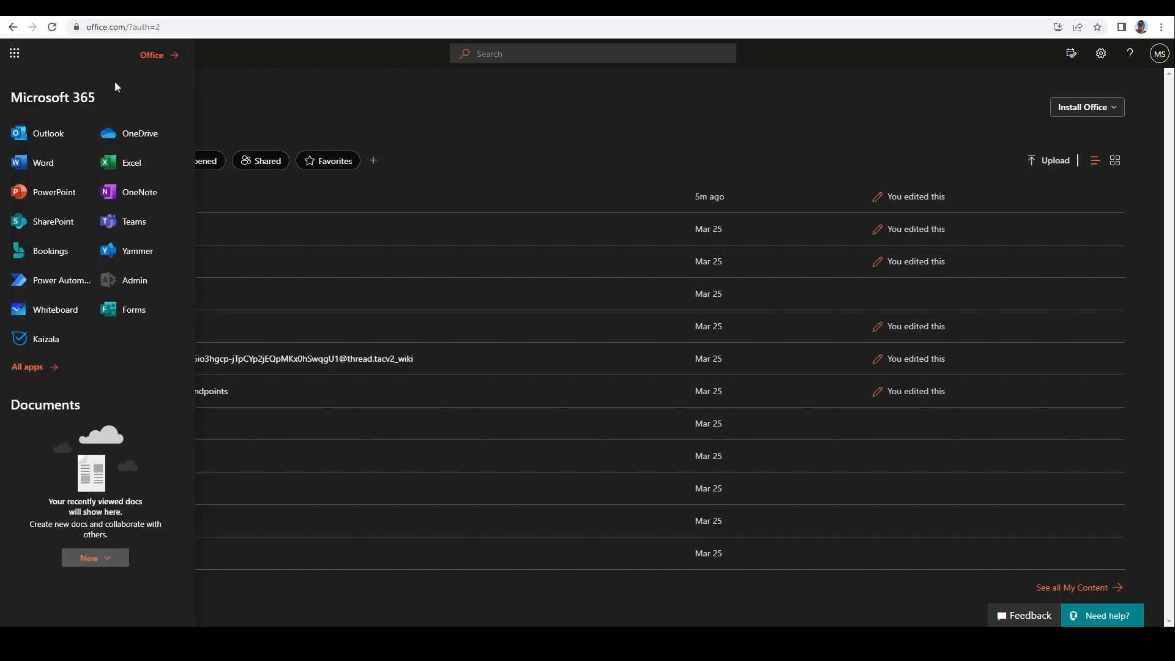
pyautogui.click(133, 136)
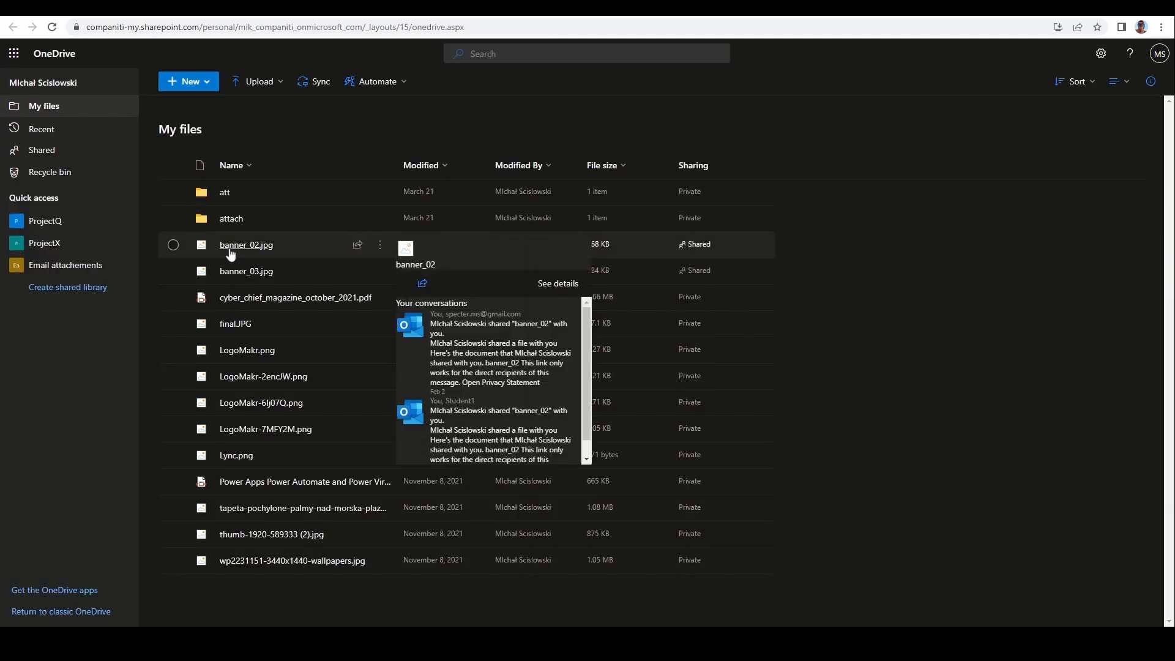
pyautogui.click(173, 245)
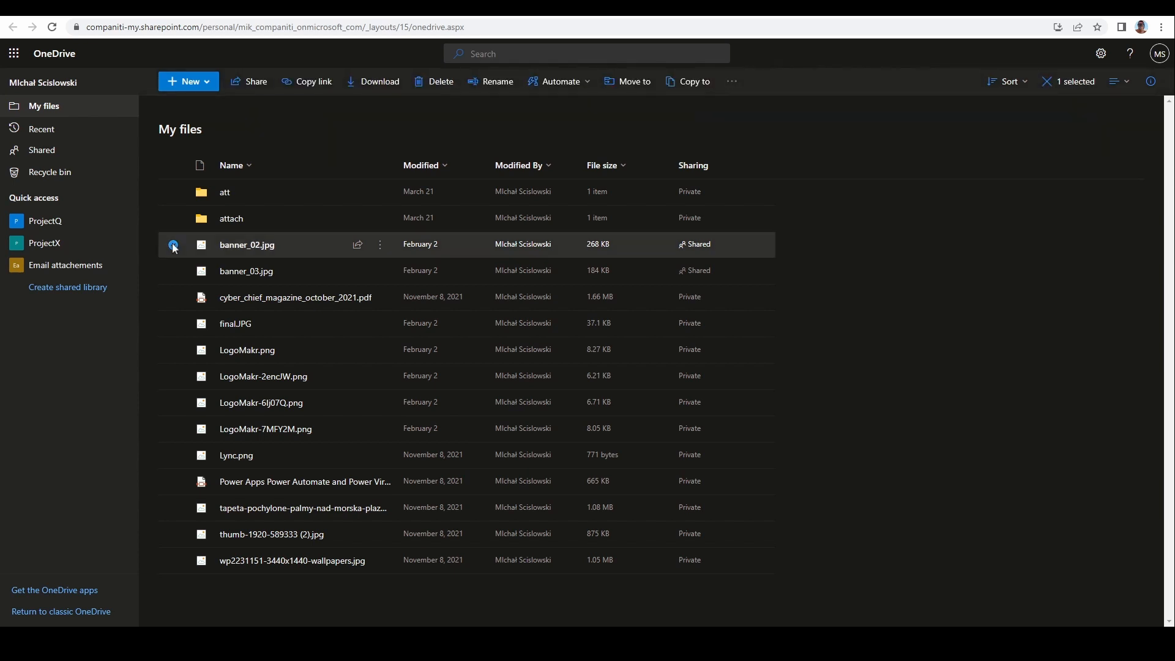
pyautogui.click(173, 273)
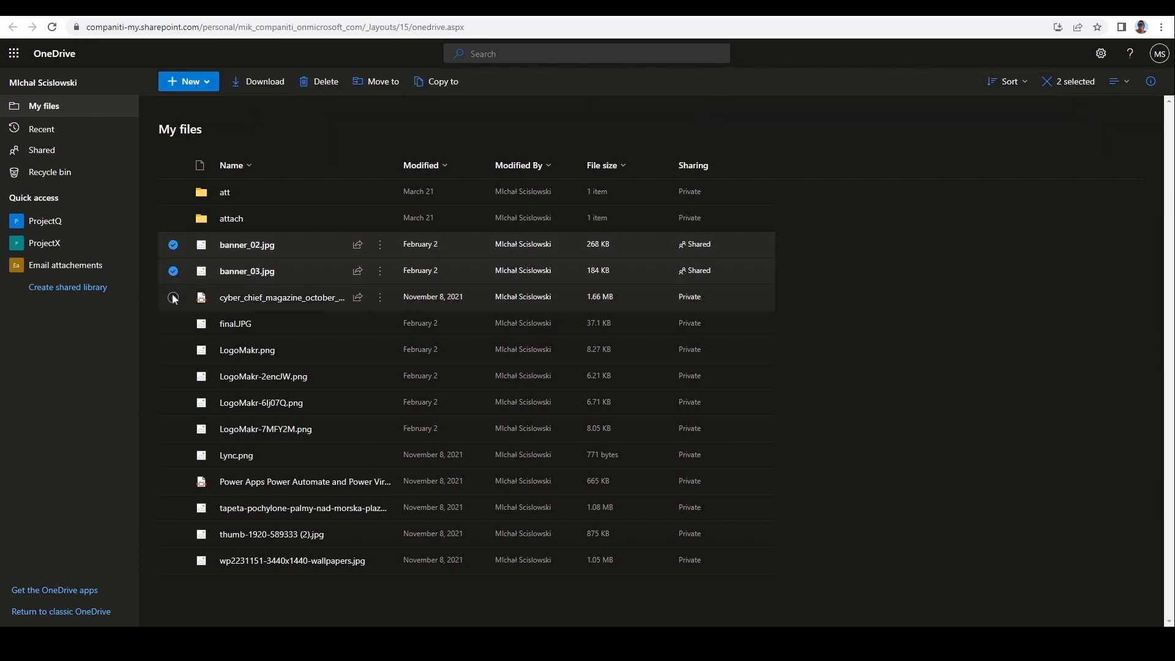
pyautogui.click(174, 297)
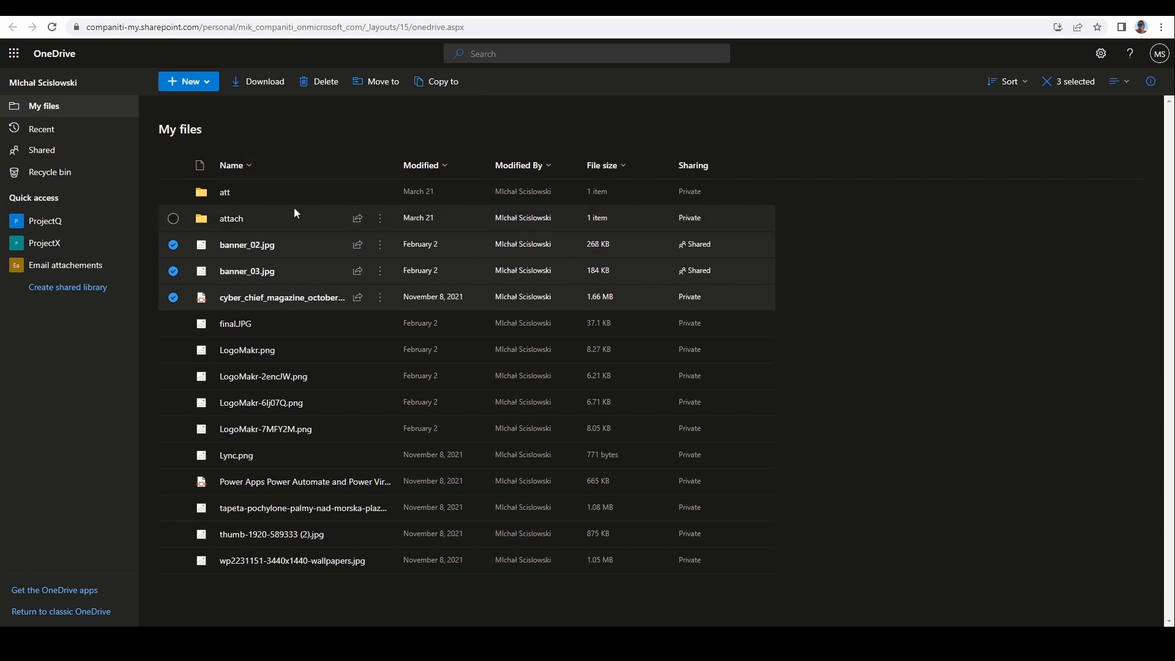
pyautogui.rightClick(259, 249)
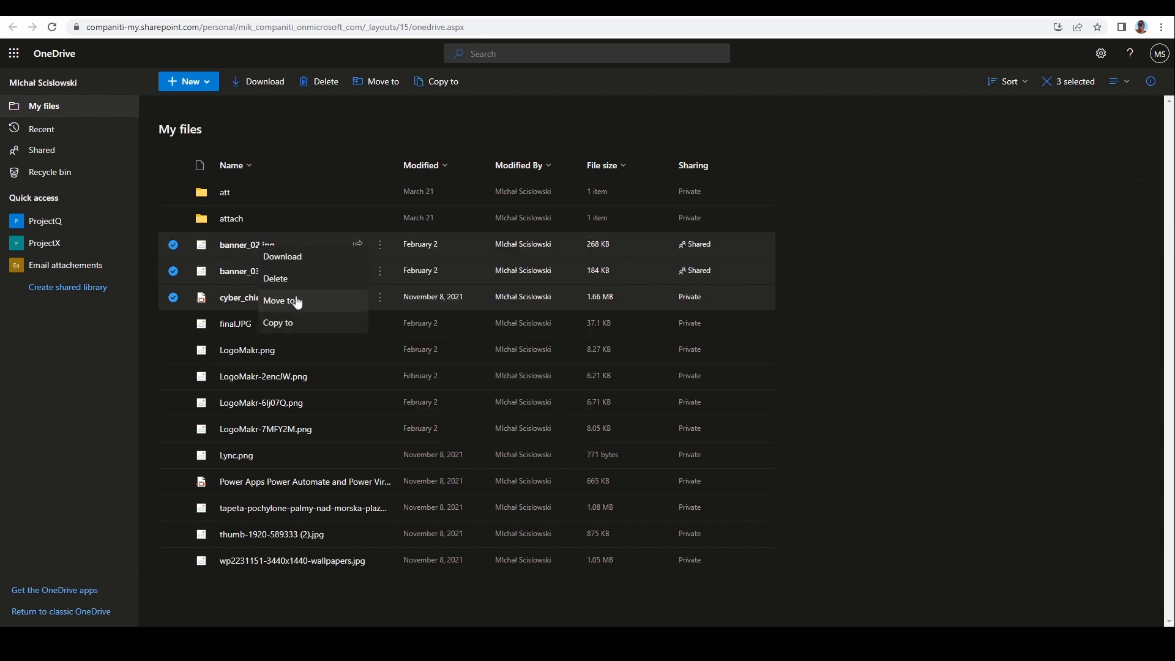
pyautogui.click(381, 246)
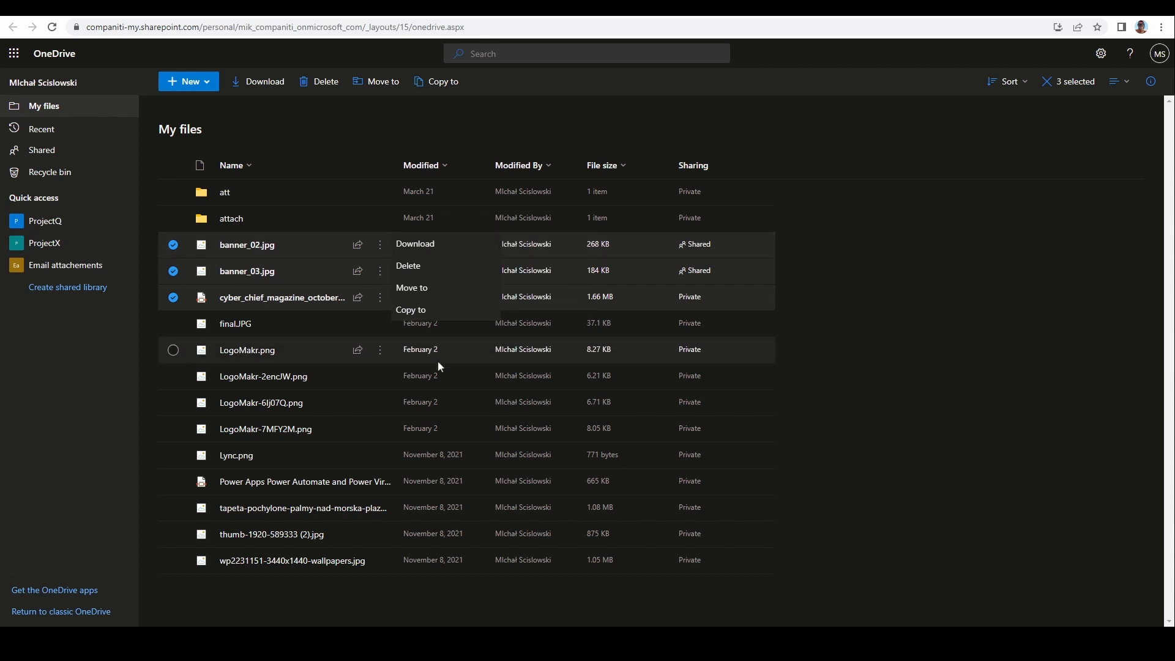
pyautogui.click(431, 312)
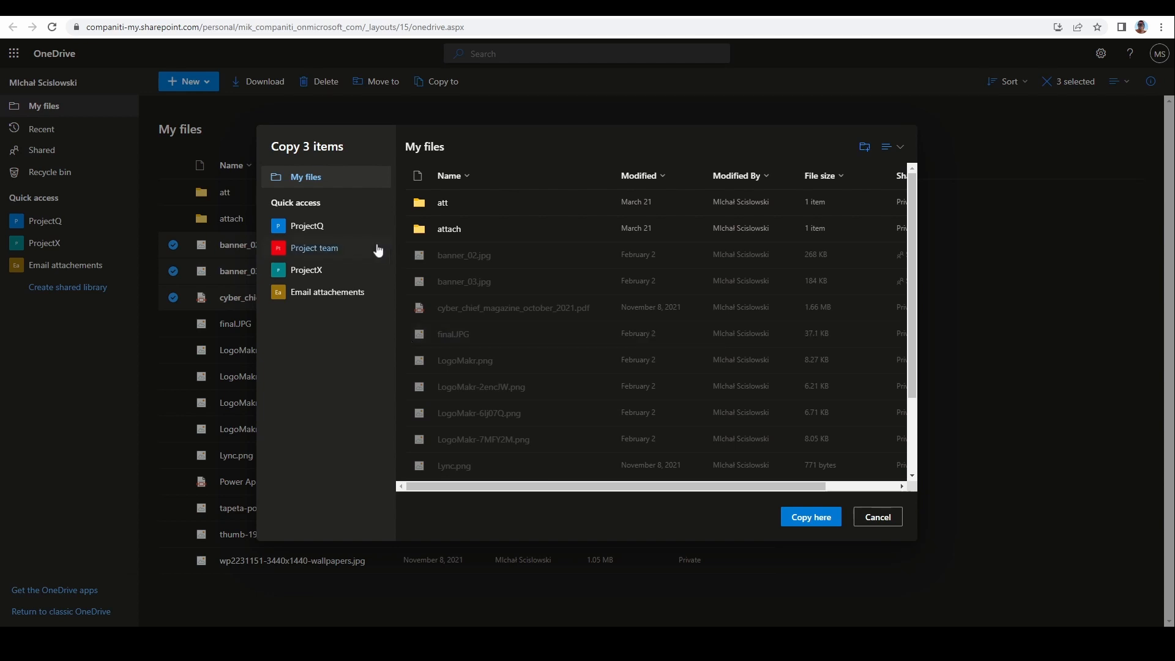
pyautogui.click(314, 227)
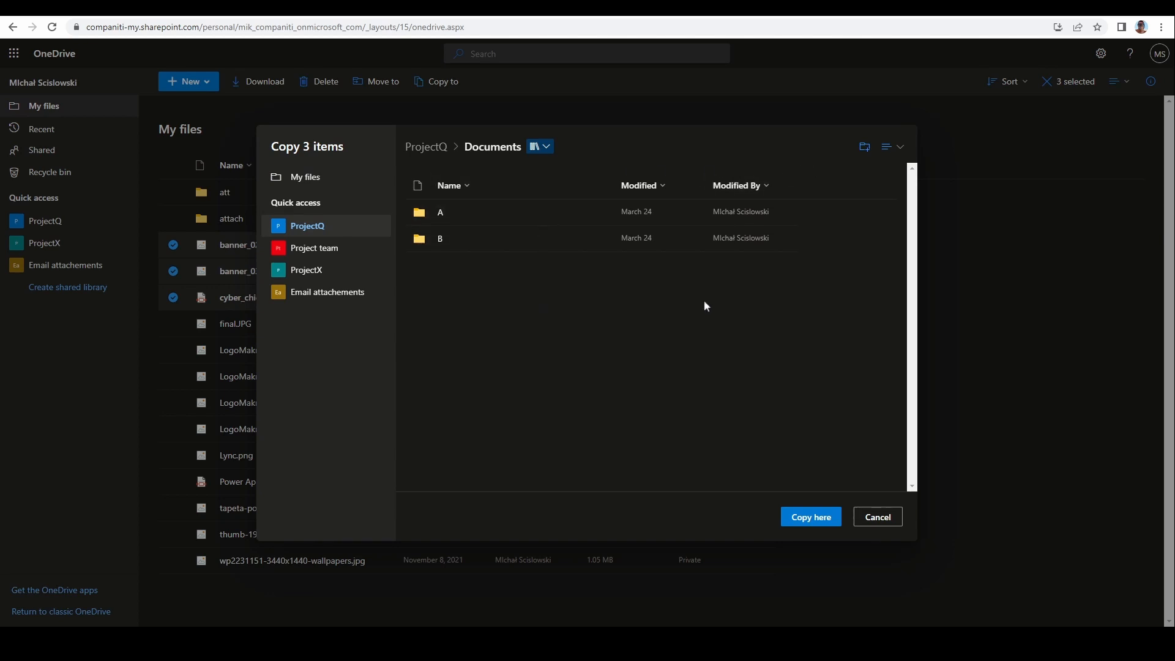
# - Create a folder named "test" in ProjectQ's Documents library and copy the three selected files into it
pyautogui.click(865, 150)
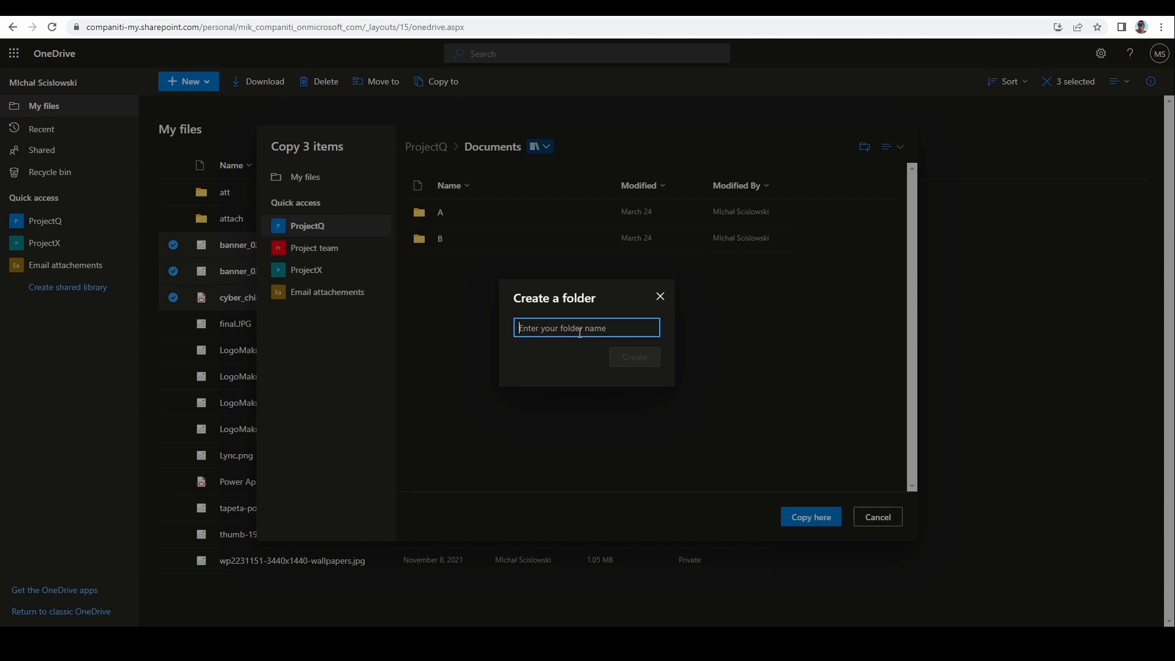
pyautogui.write('test')
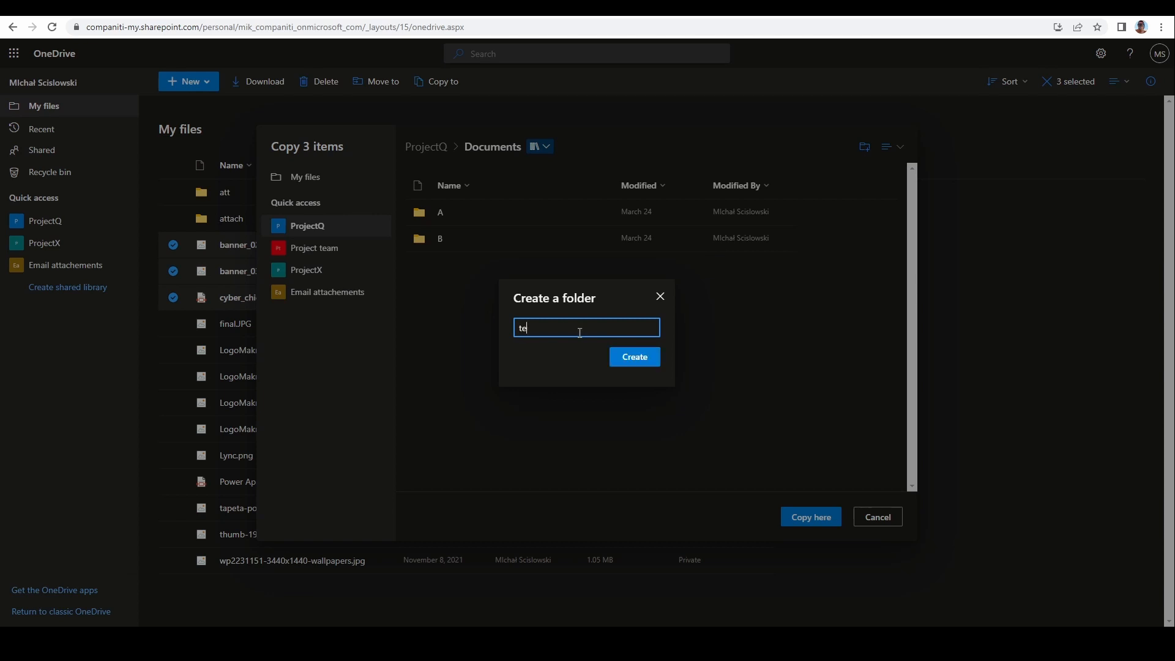
pyautogui.click(629, 365)
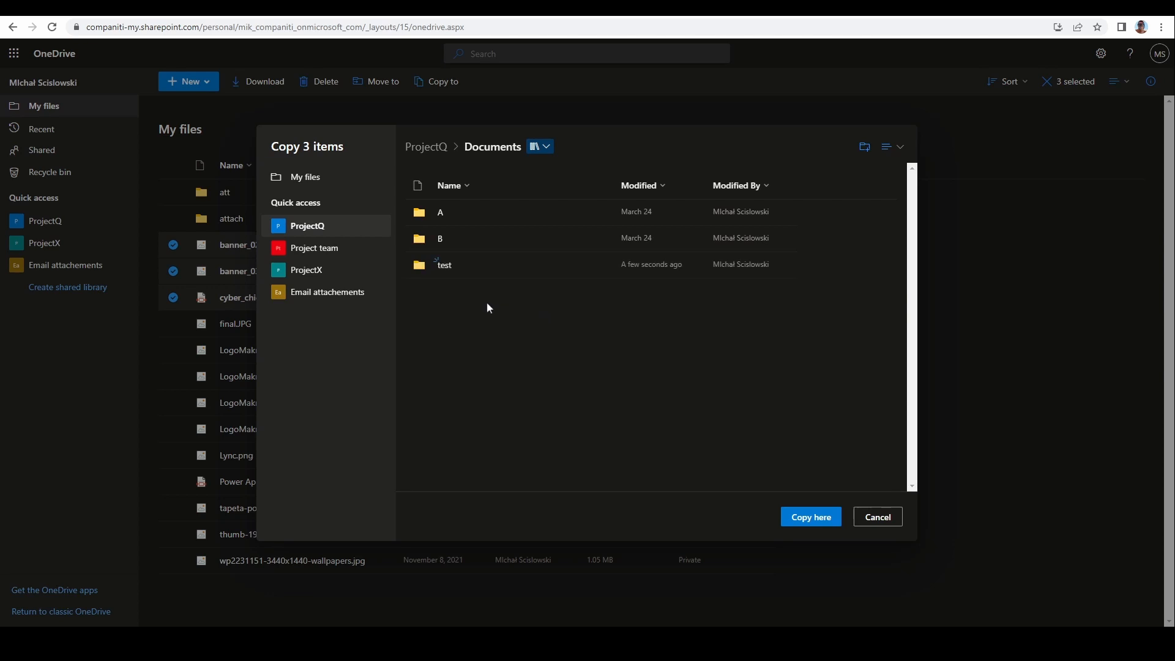
pyautogui.click(445, 265)
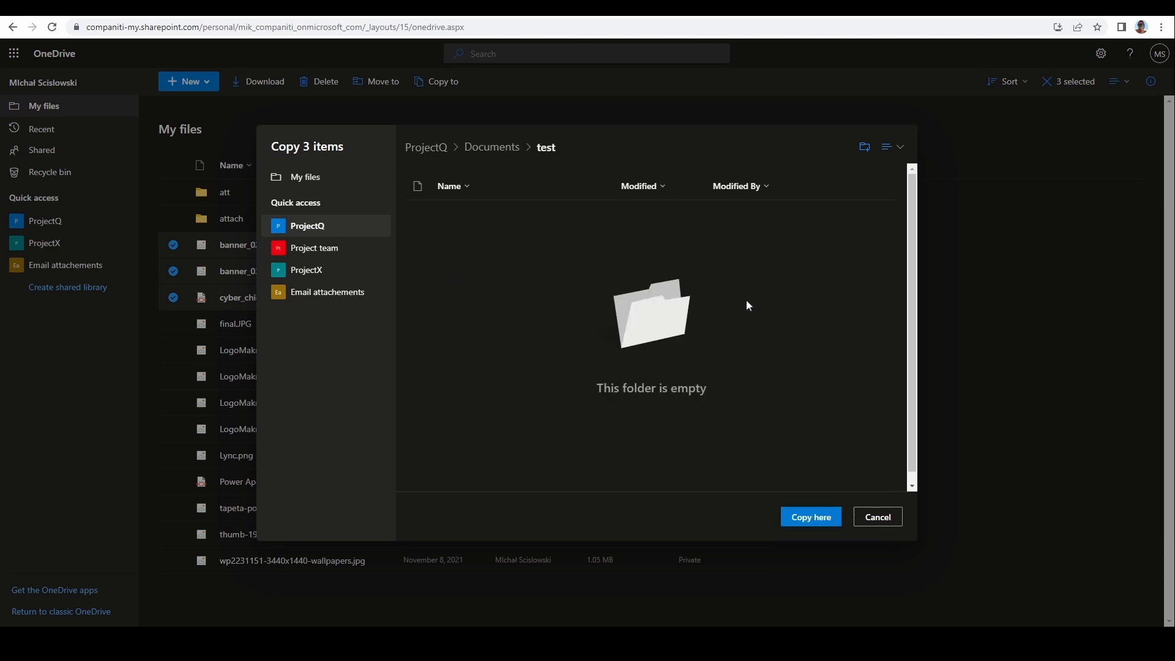
pyautogui.click(810, 520)
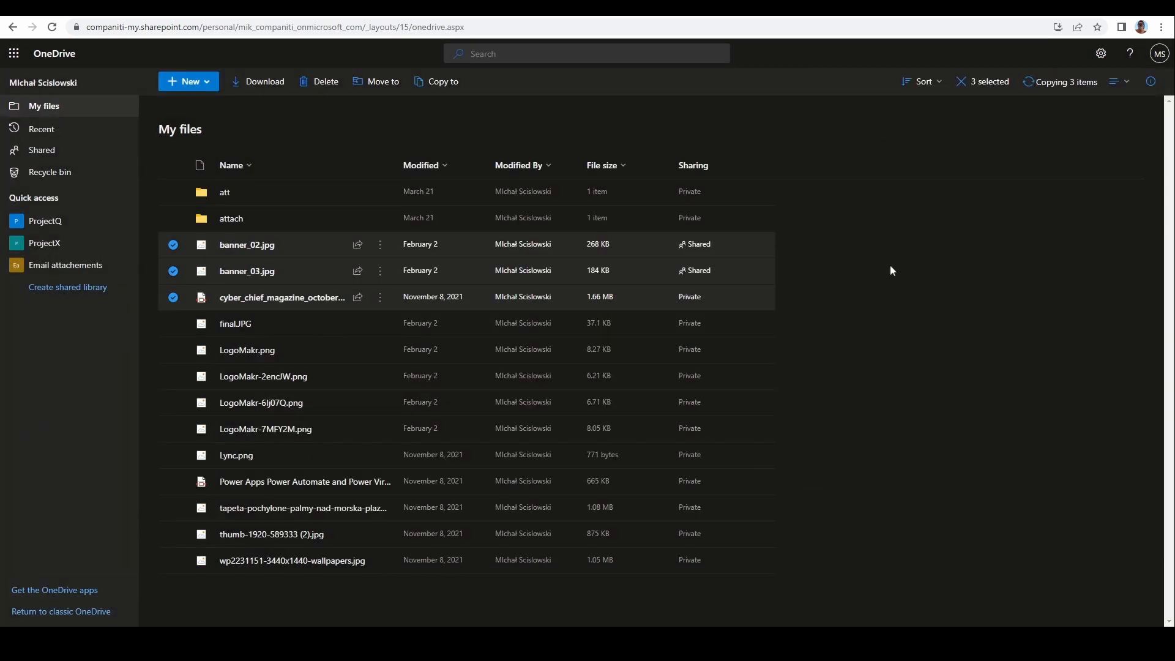
pyautogui.click(922, 249)
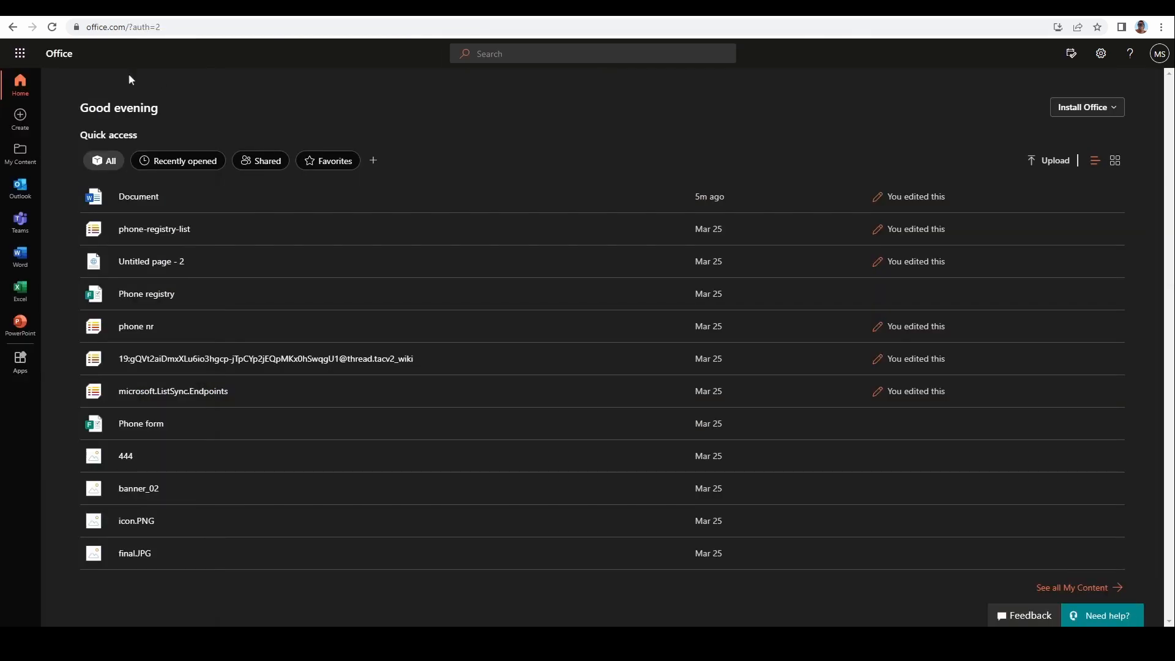
# - Switch to SharePoint and open the test folder in the ProjectQ site's Documents library
pyautogui.click(20, 53)
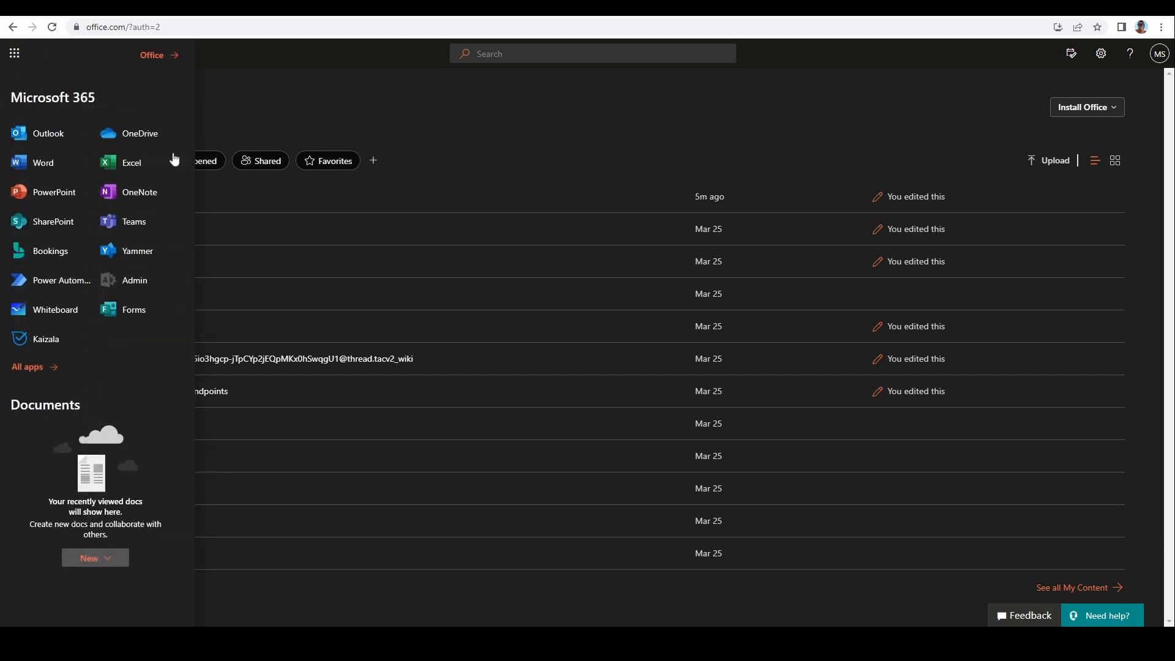
pyautogui.click(54, 222)
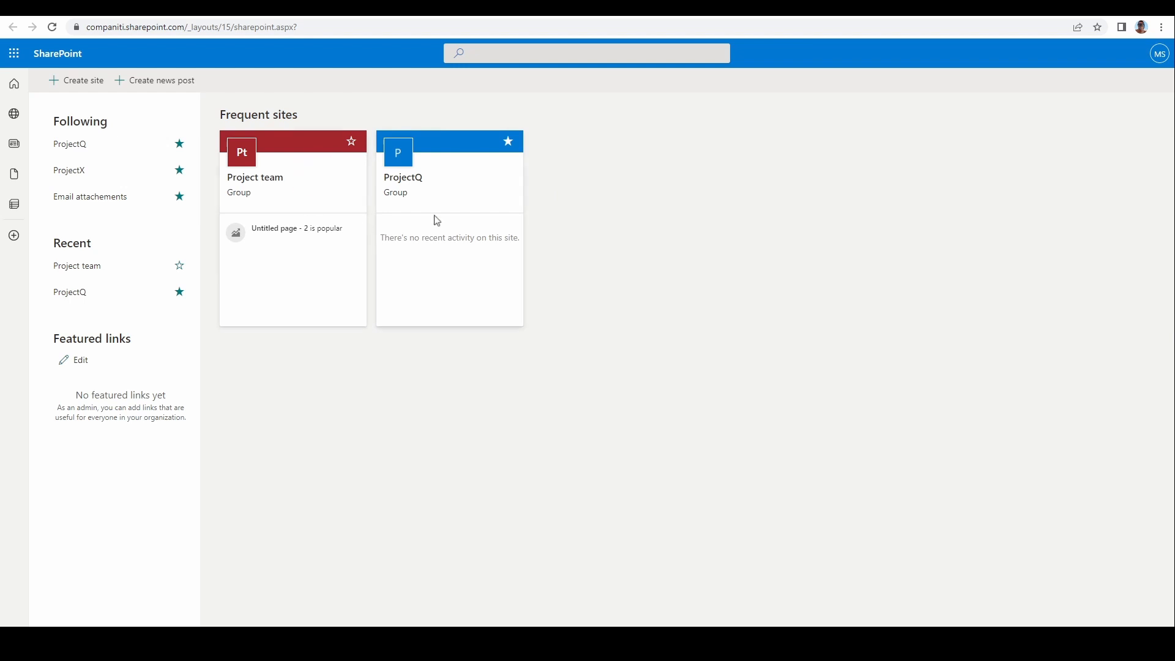
pyautogui.click(426, 186)
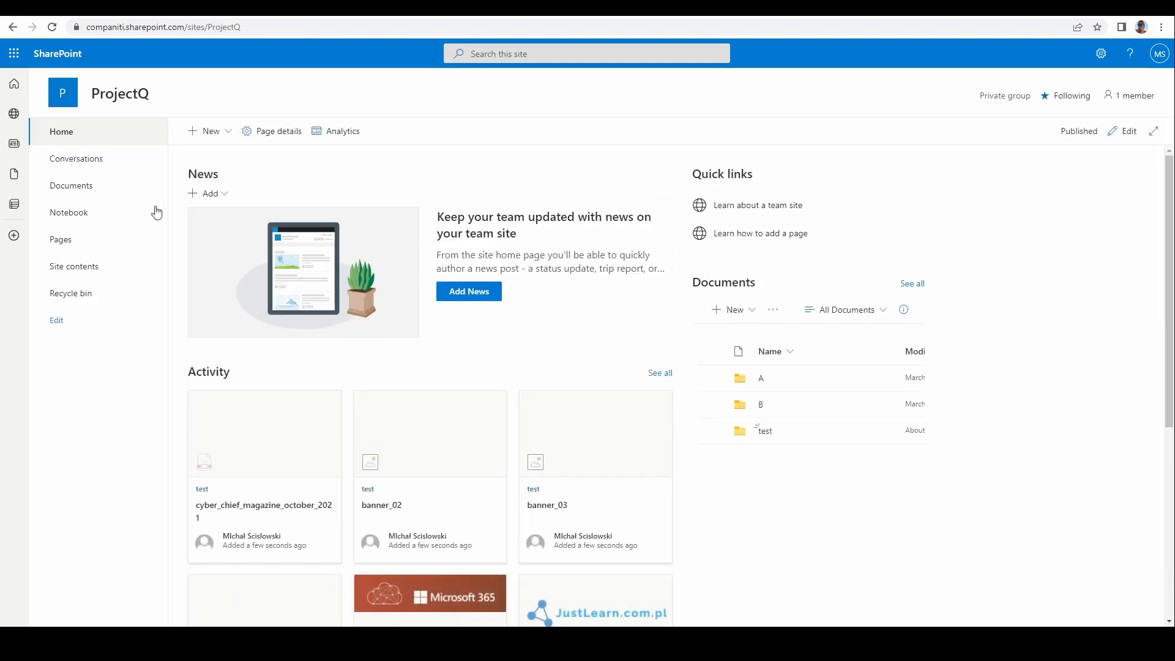
pyautogui.click(86, 187)
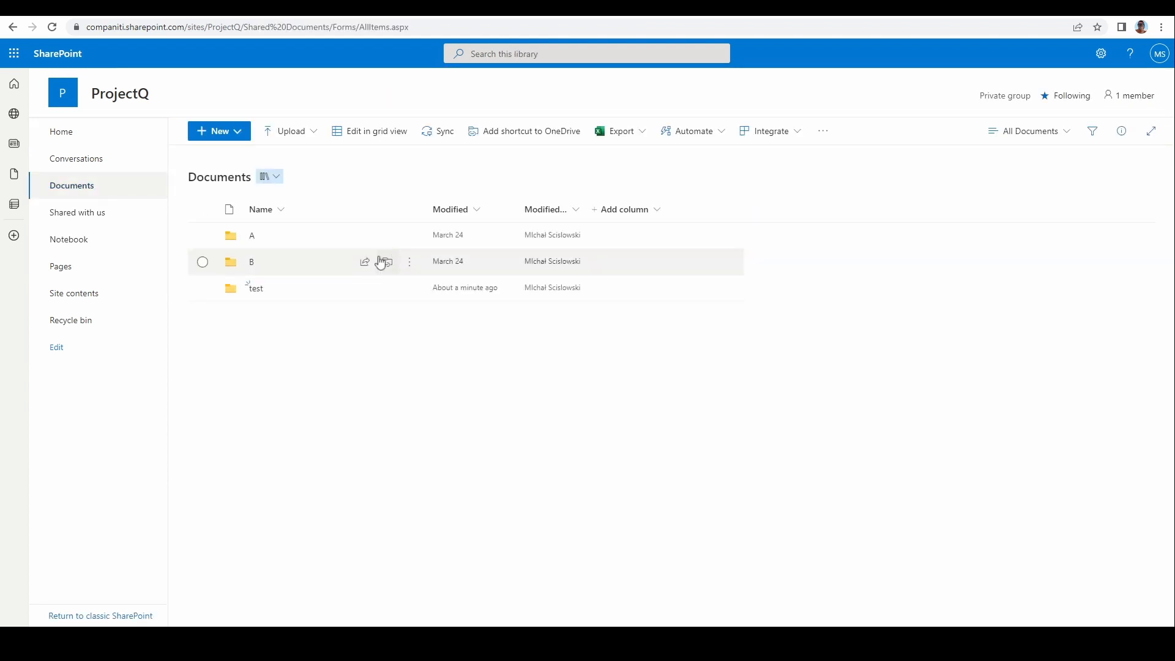
pyautogui.click(258, 290)
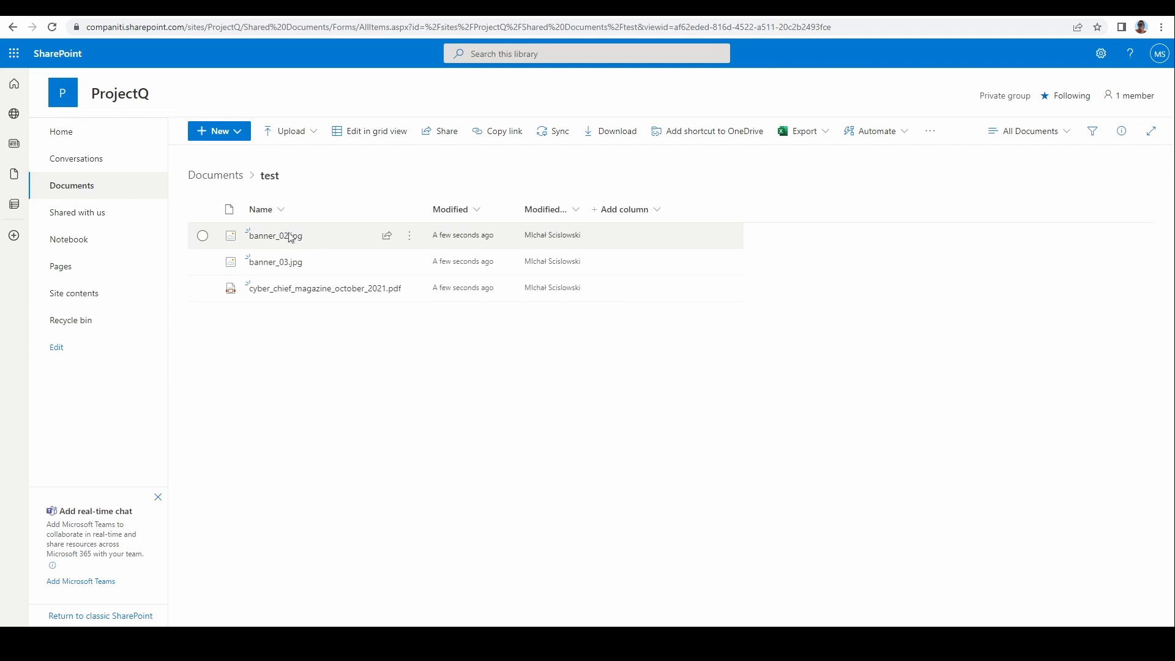
# - Select both banner images and the magazine PDF in the test folder and start moving them to OneDrive's My files
pyautogui.click(203, 236)
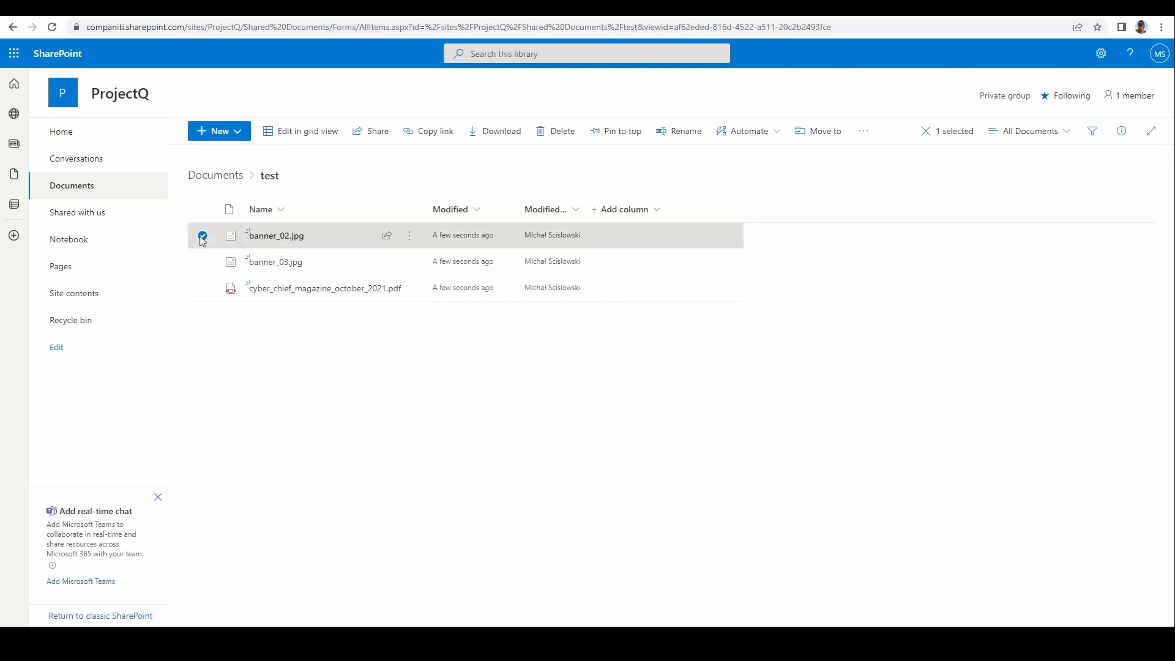
pyautogui.click(202, 263)
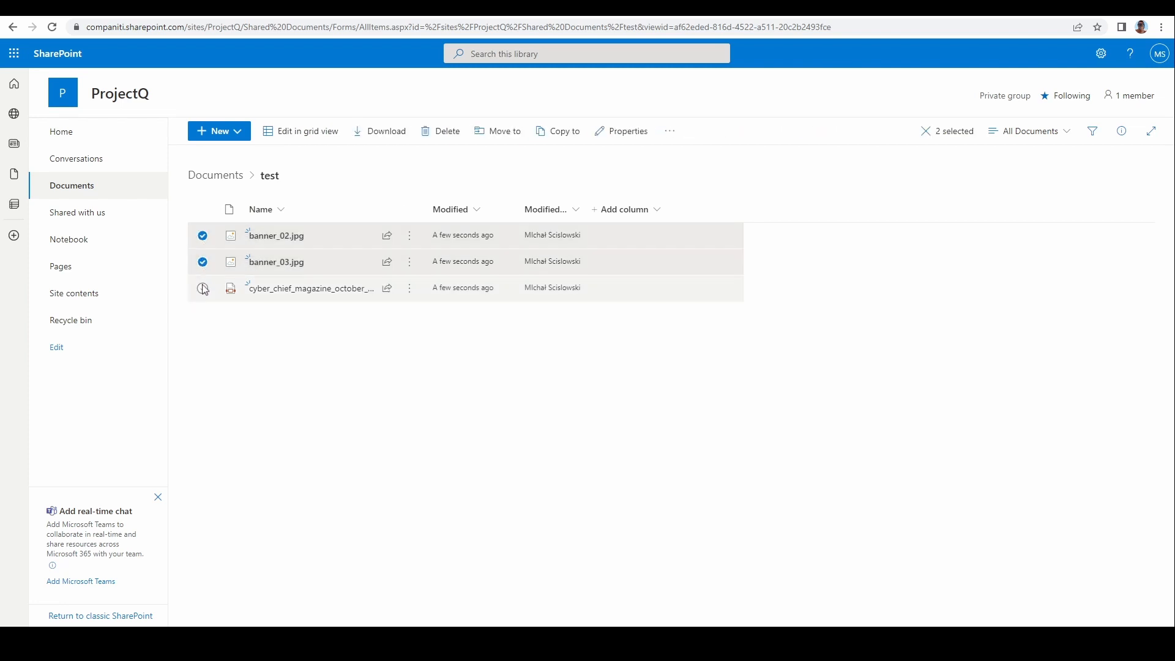
pyautogui.click(203, 288)
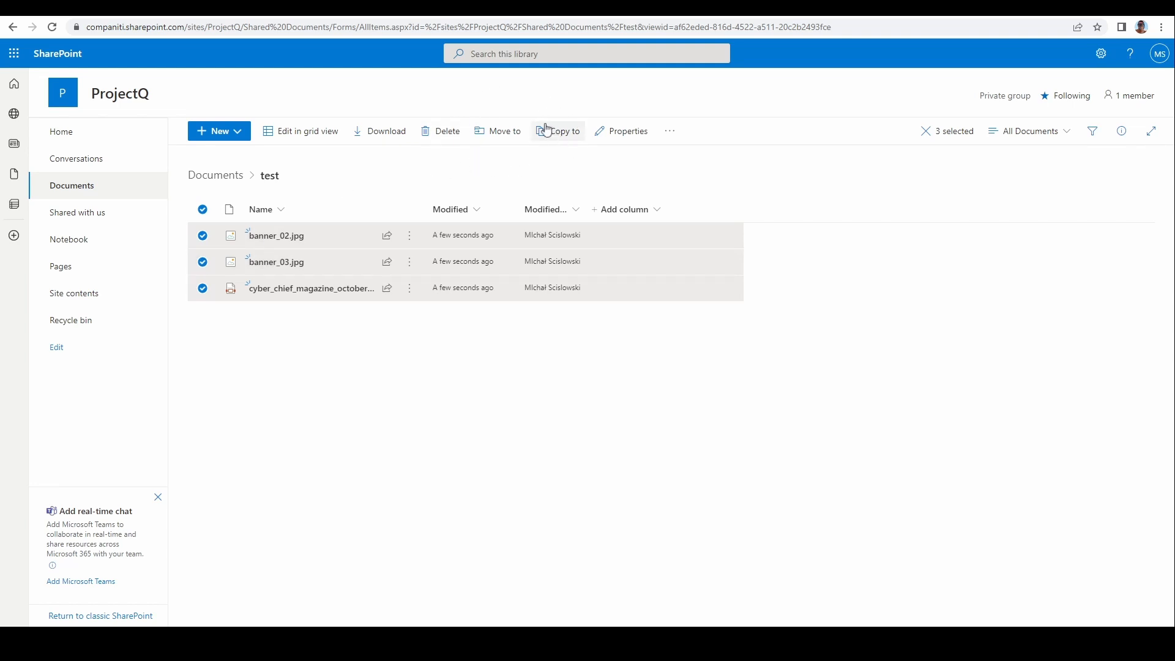
pyautogui.click(511, 131)
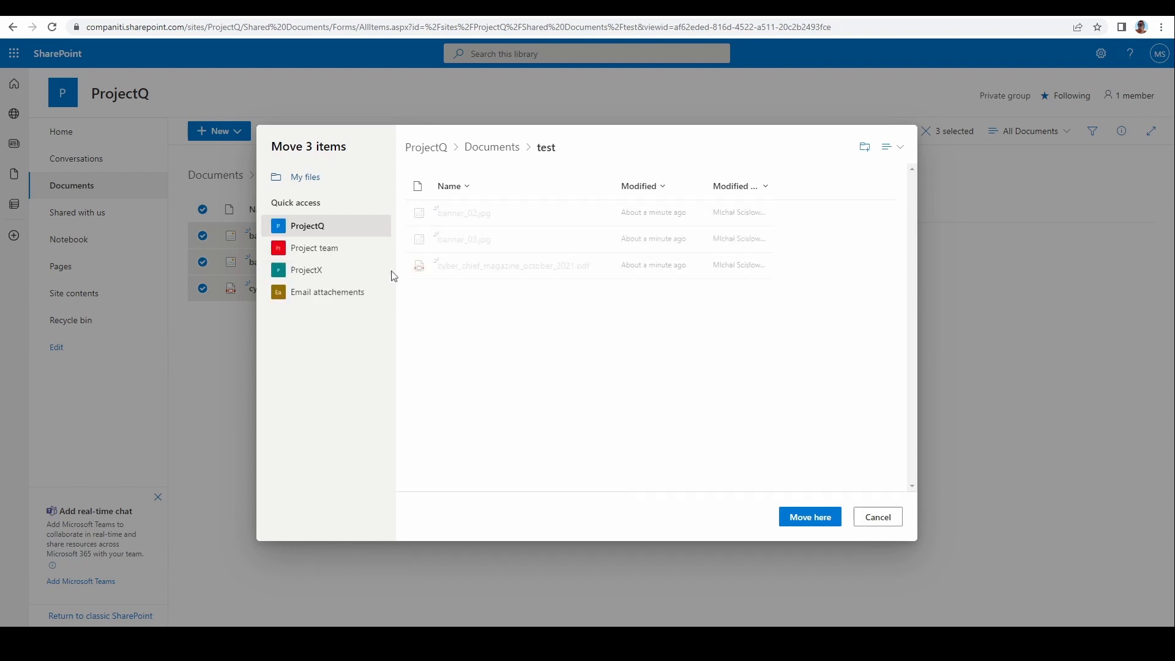
pyautogui.click(306, 178)
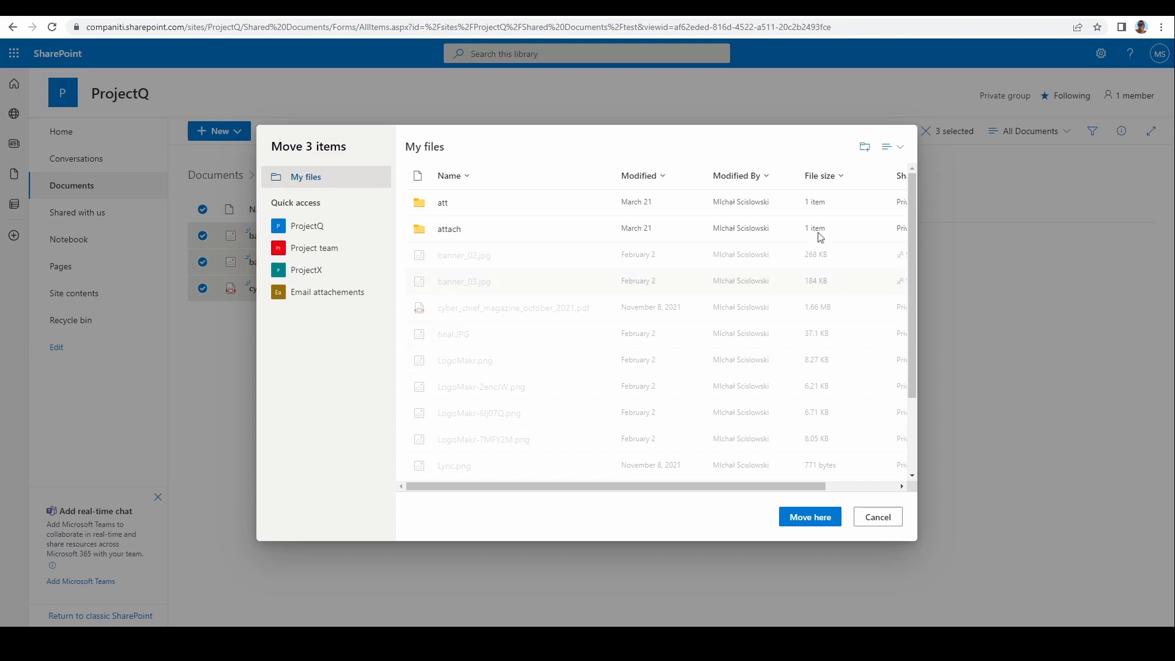
# - Preview the My files destination in the Compact List and Tiles layouts and restore the List layout
pyautogui.moveTo(771, 487); pyautogui.dragTo(724, 489)
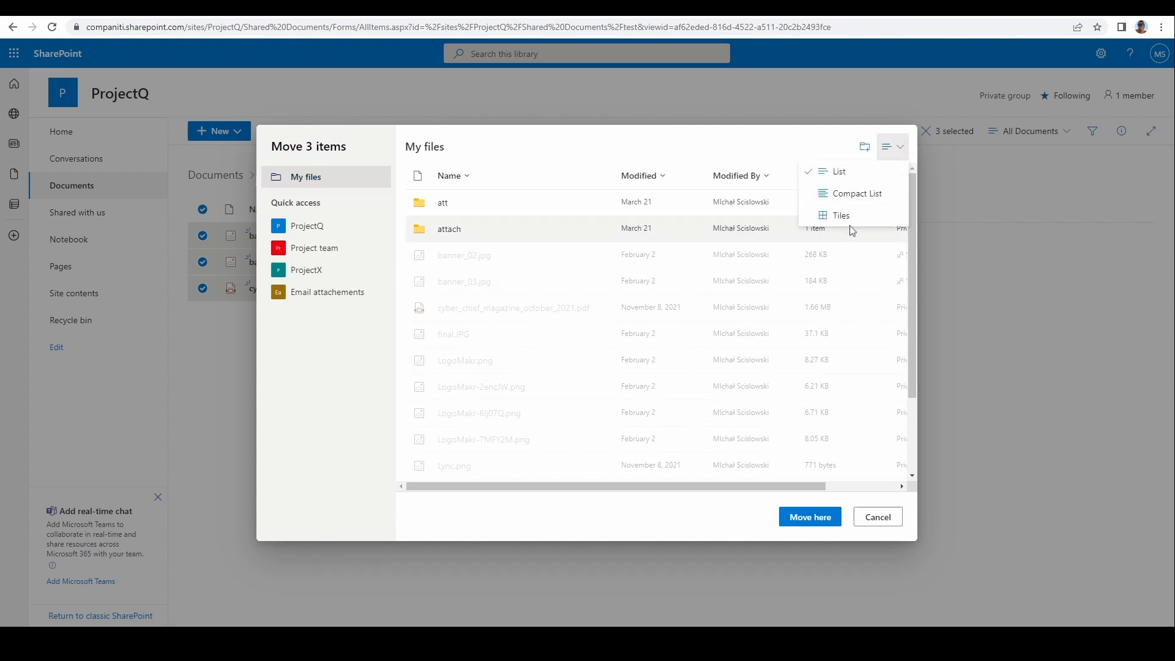
pyautogui.click(851, 201)
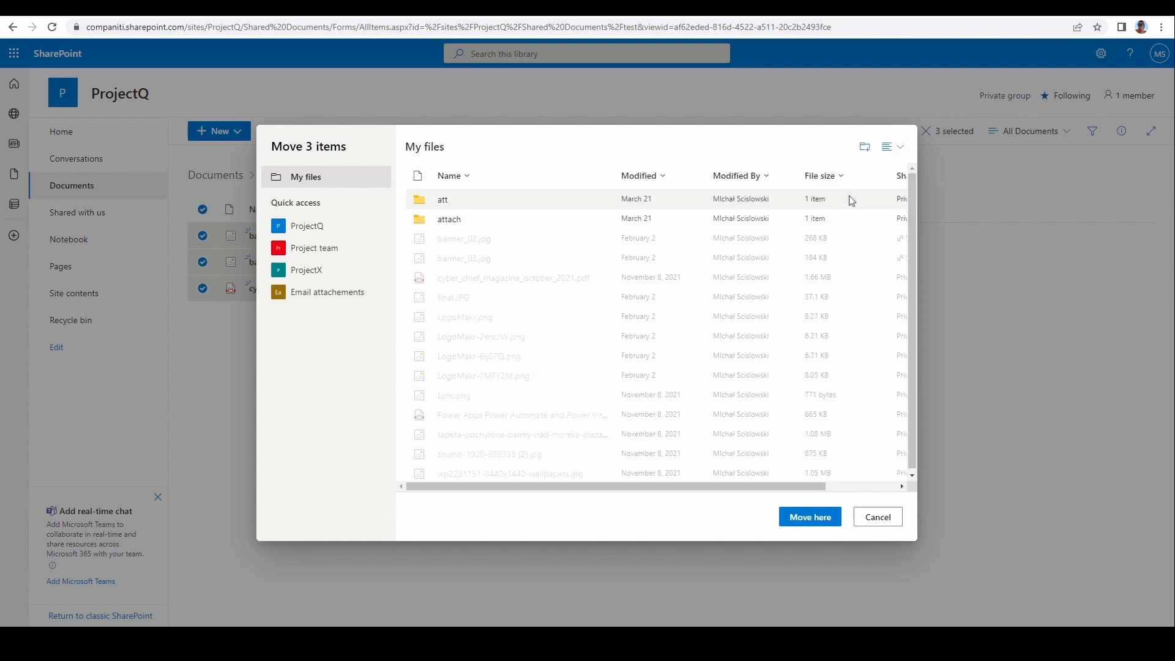
pyautogui.click(898, 150)
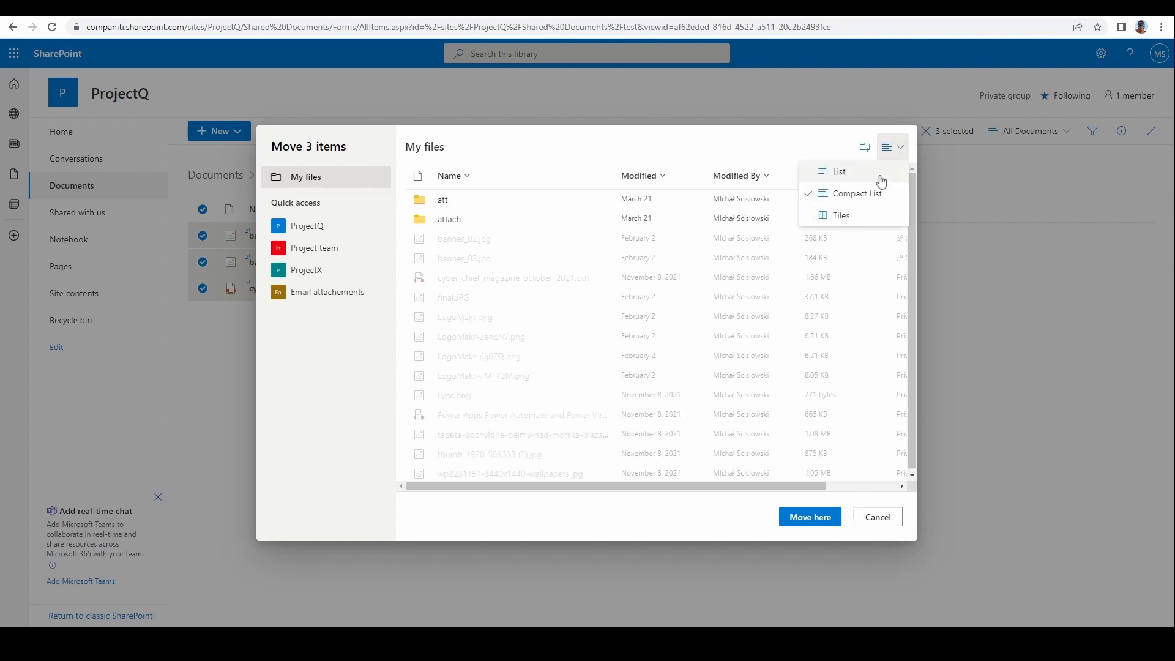
pyautogui.click(845, 216)
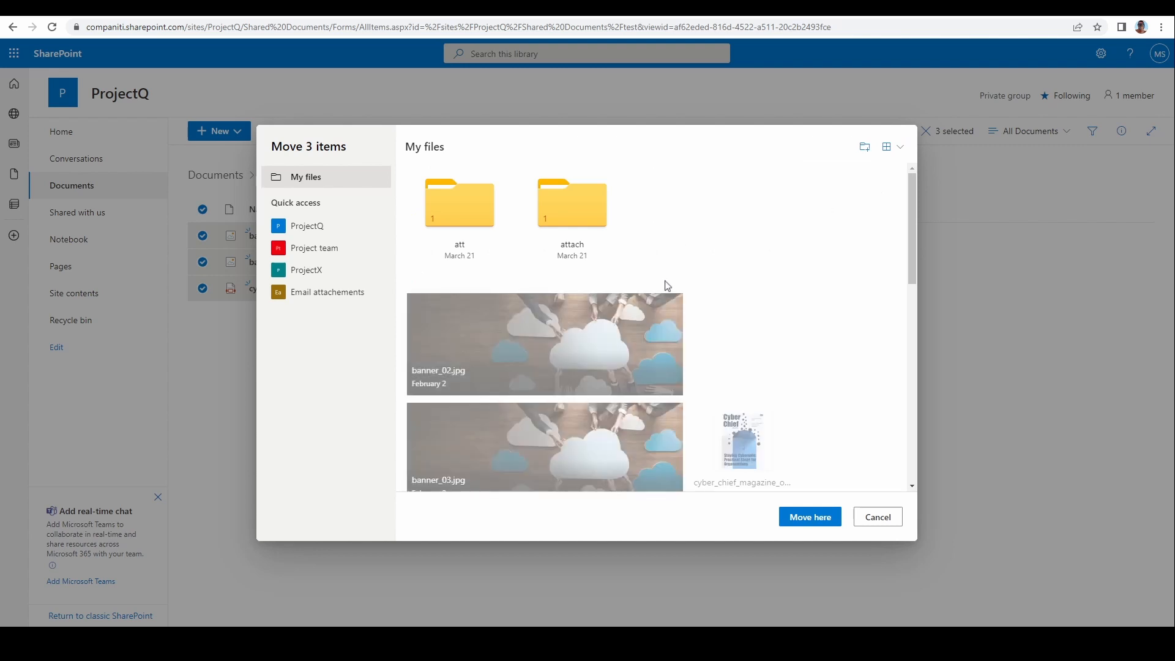
pyautogui.scroll(-5, 792, 286)
pyautogui.scroll(5, 790, 283)
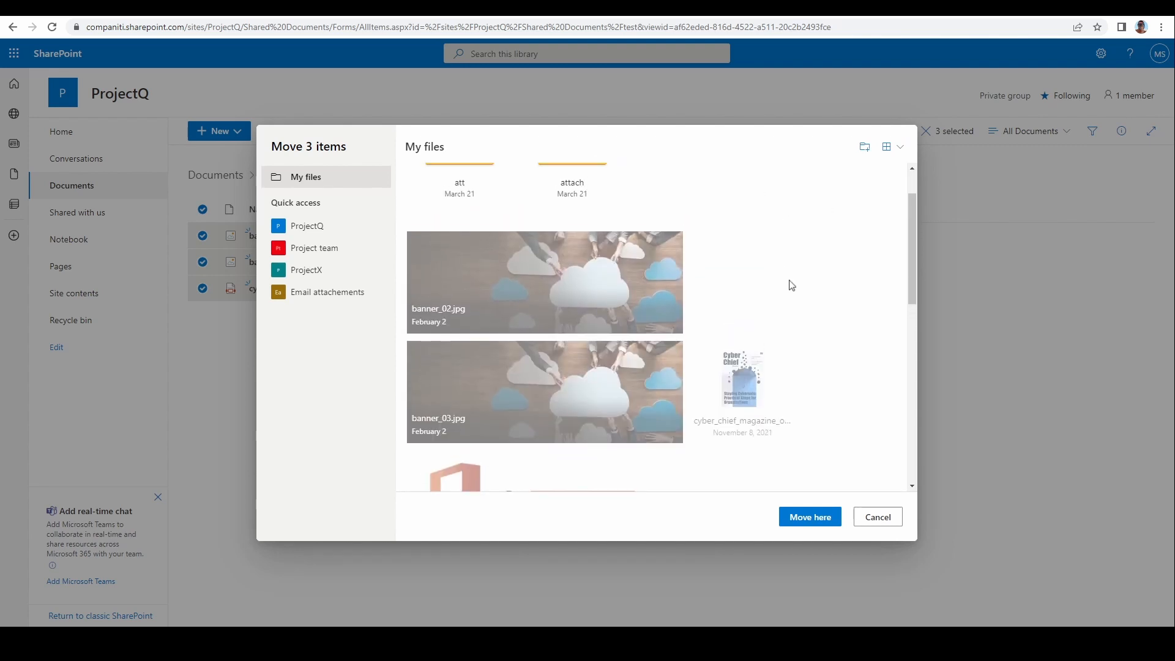
pyautogui.click(893, 147)
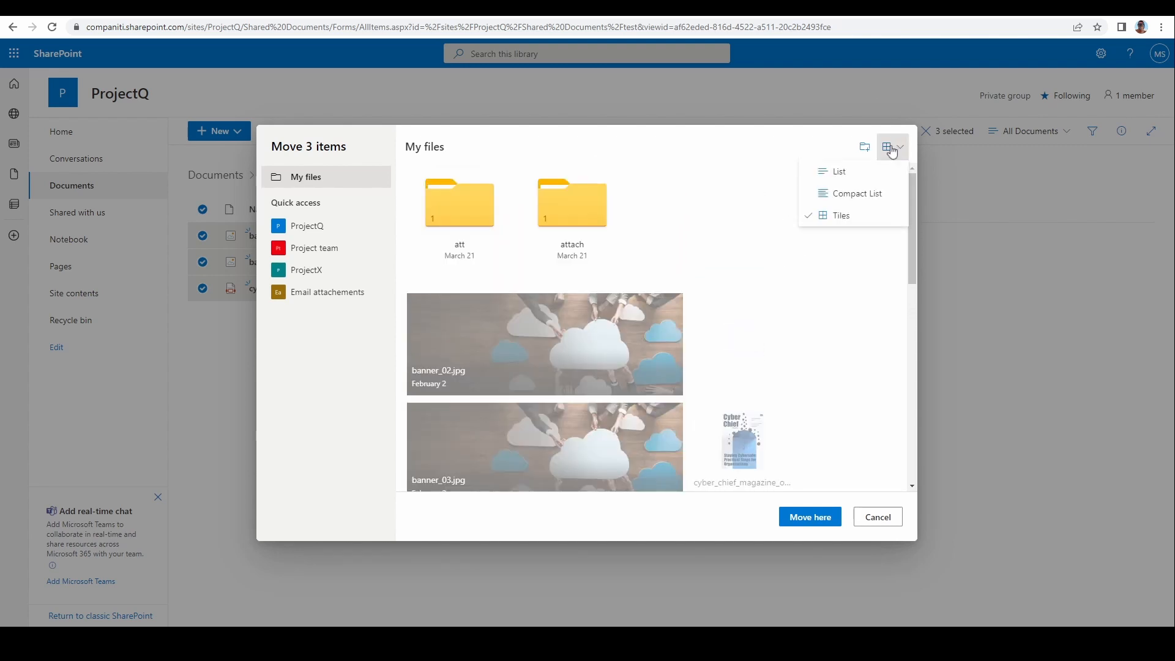
pyautogui.click(856, 173)
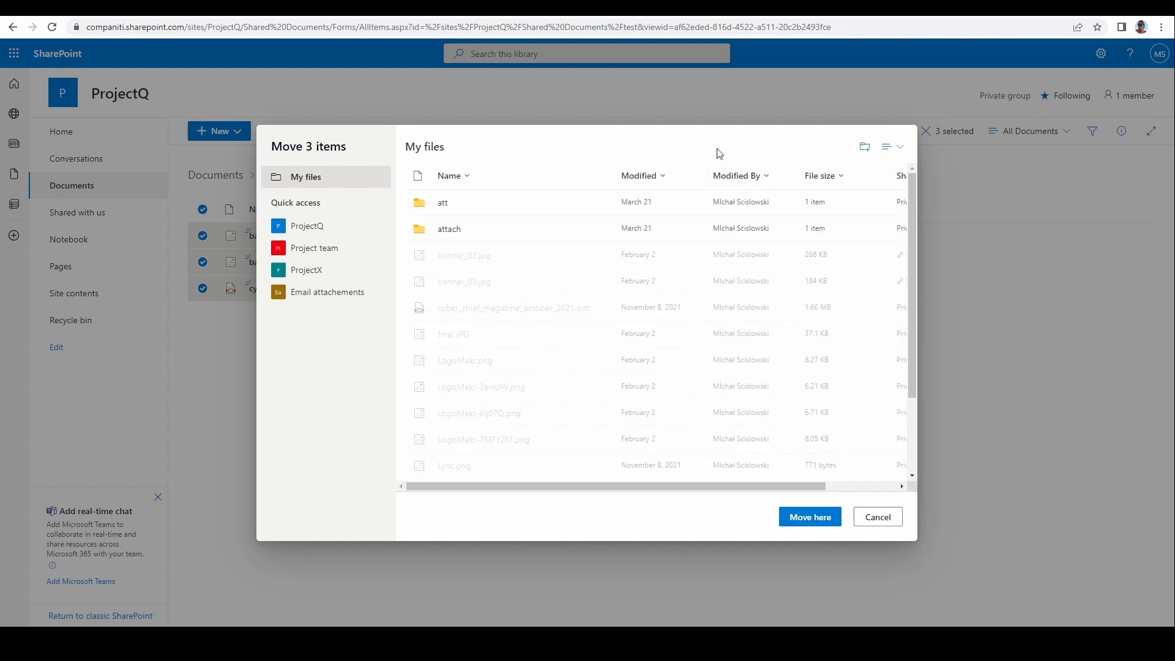
# - Create a folder named "new folder in onedrive" in My files as the move destination
pyautogui.click(865, 147)
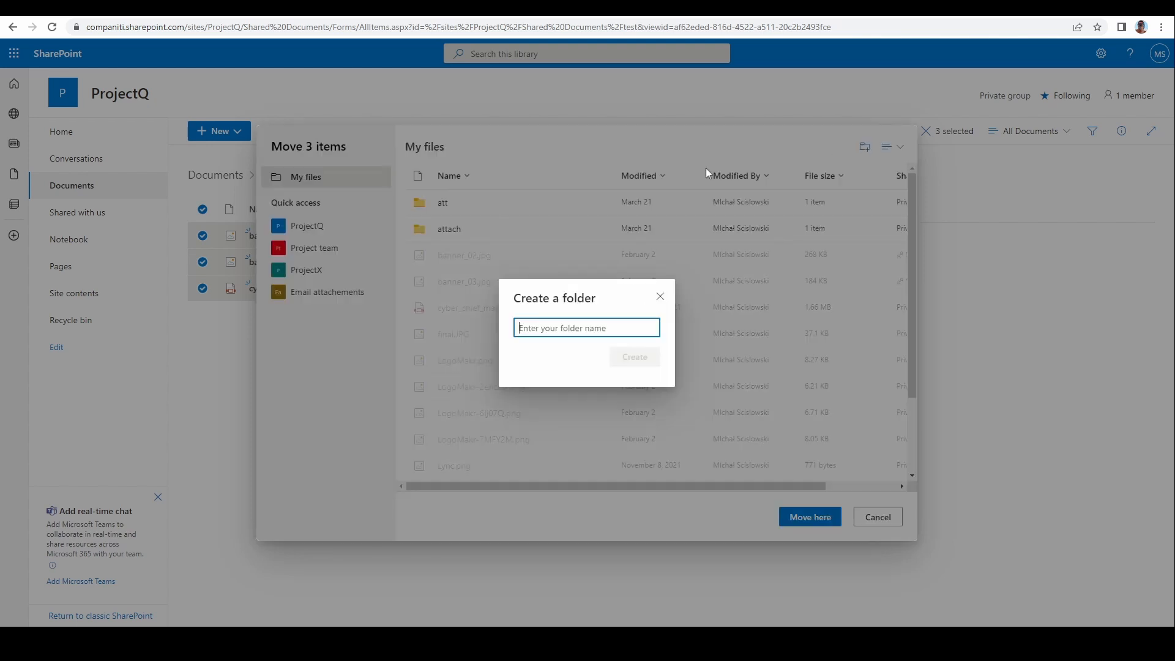
pyautogui.write('new')
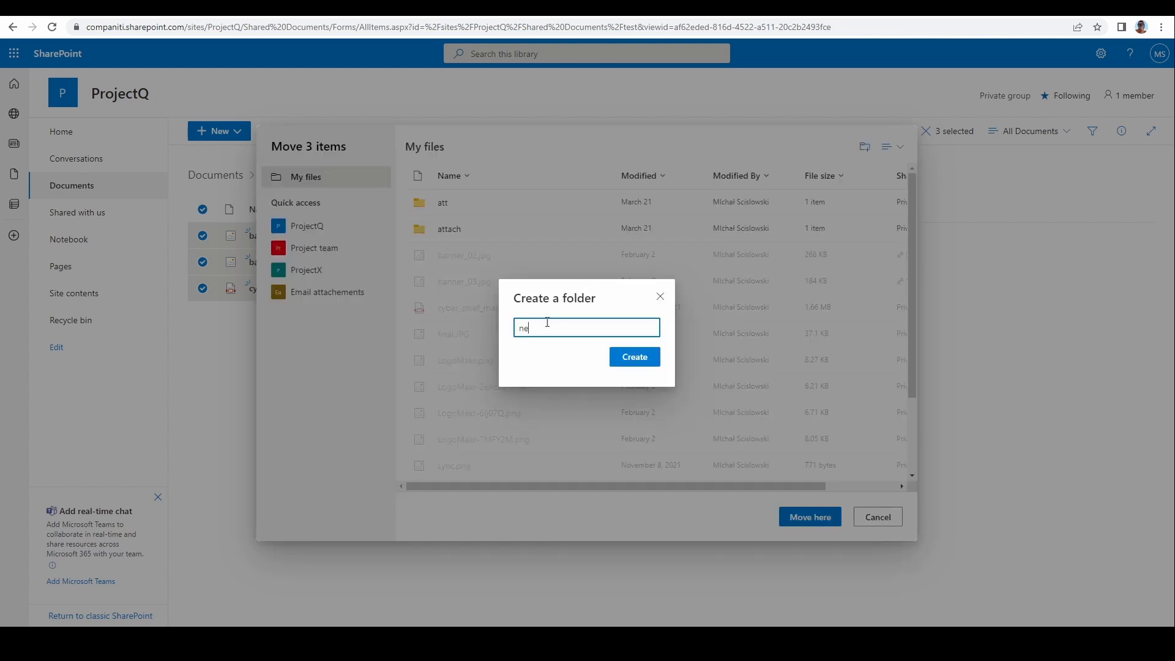
pyautogui.write('fodler in obe')
pyautogui.press('BackSpace')
pyautogui.press('BackSpace')
pyautogui.press('BackSpace')
pyautogui.press('BackSpace')
pyautogui.write('ne drive')
pyautogui.press('BackSpace')
pyautogui.press('BackSpace')
pyautogui.press('BackSpace')
pyautogui.press('BackSpace')
pyautogui.press('BackSpace')
pyautogui.press('BackSpace')
pyautogui.press('BackSpace')
pyautogui.press('BackSpace')
pyautogui.write('onedrive')
pyautogui.moveTo(559, 328); pyautogui.dragTo(539, 325)
pyautogui.press('BackSpace')
pyautogui.press('BackSpace')
pyautogui.write('folder')
pyautogui.click(630, 361)
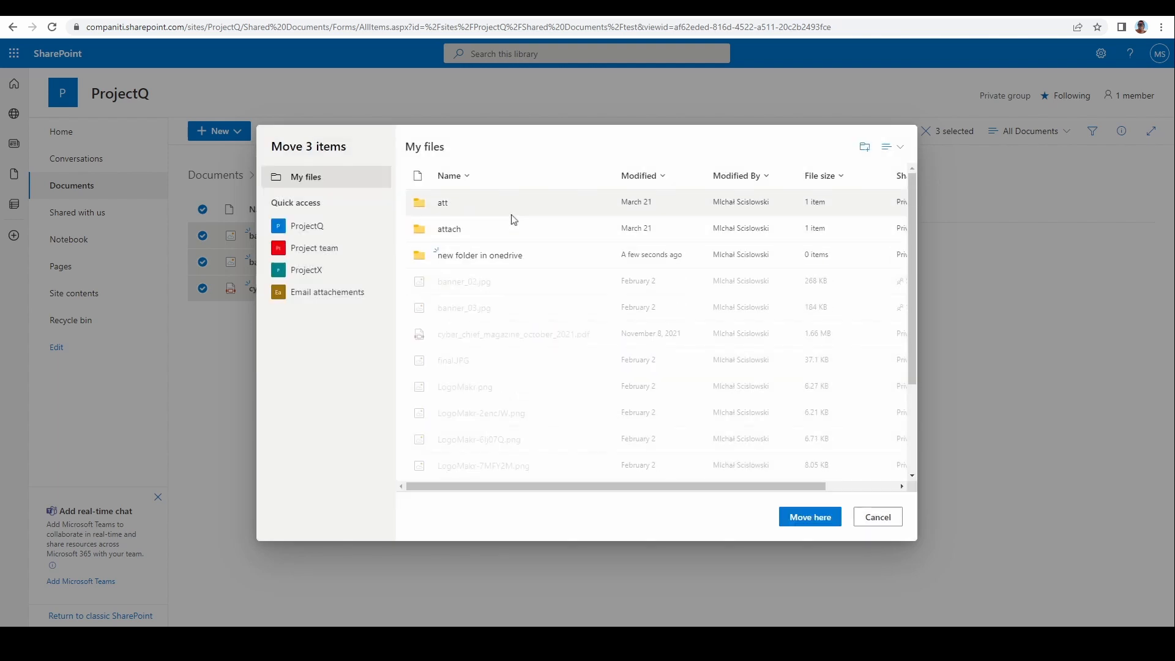
# - Move the three files into "new folder in onedrive" and switch to OneDrive to open that folder
pyautogui.click(486, 256)
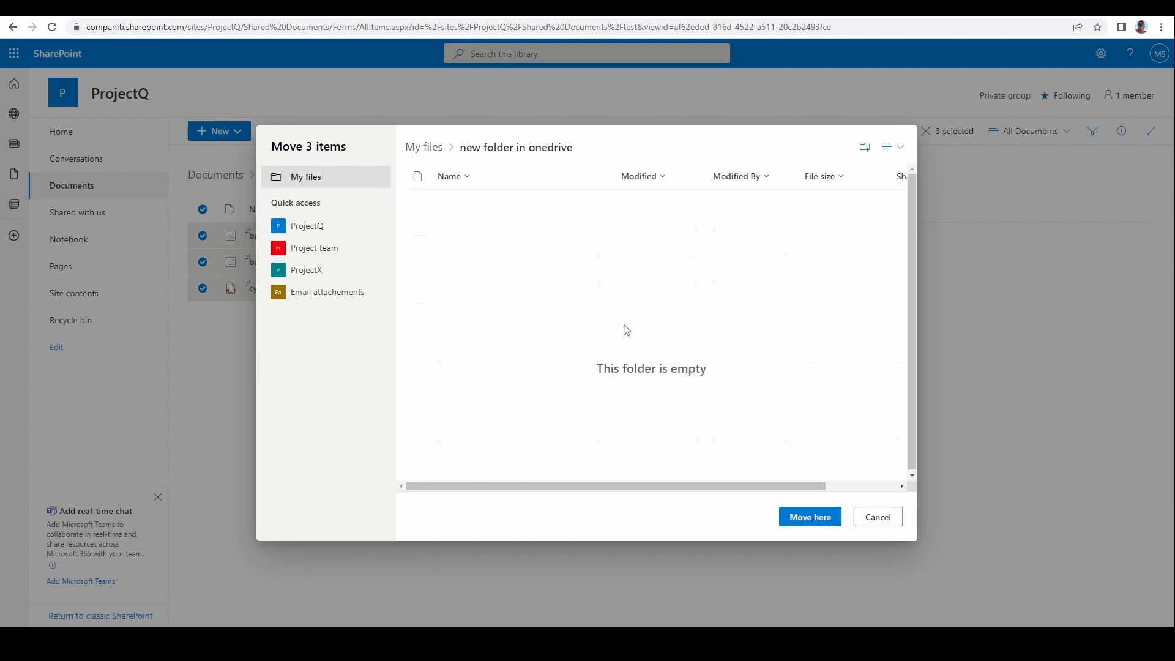
pyautogui.click(805, 519)
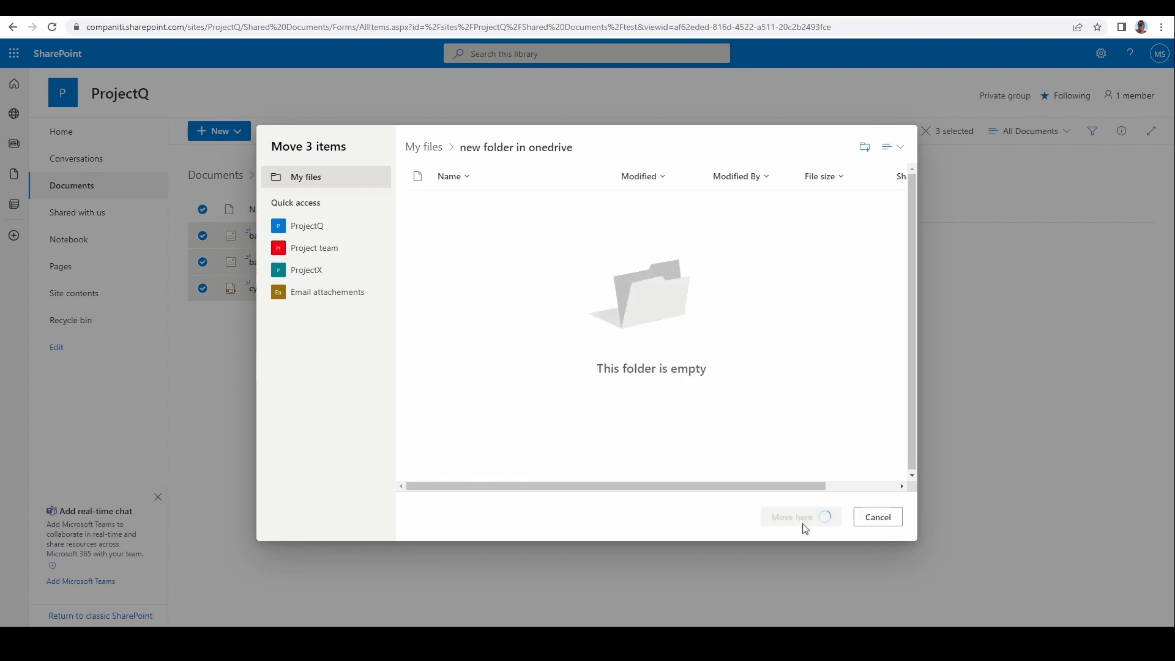
pyautogui.click(493, 390)
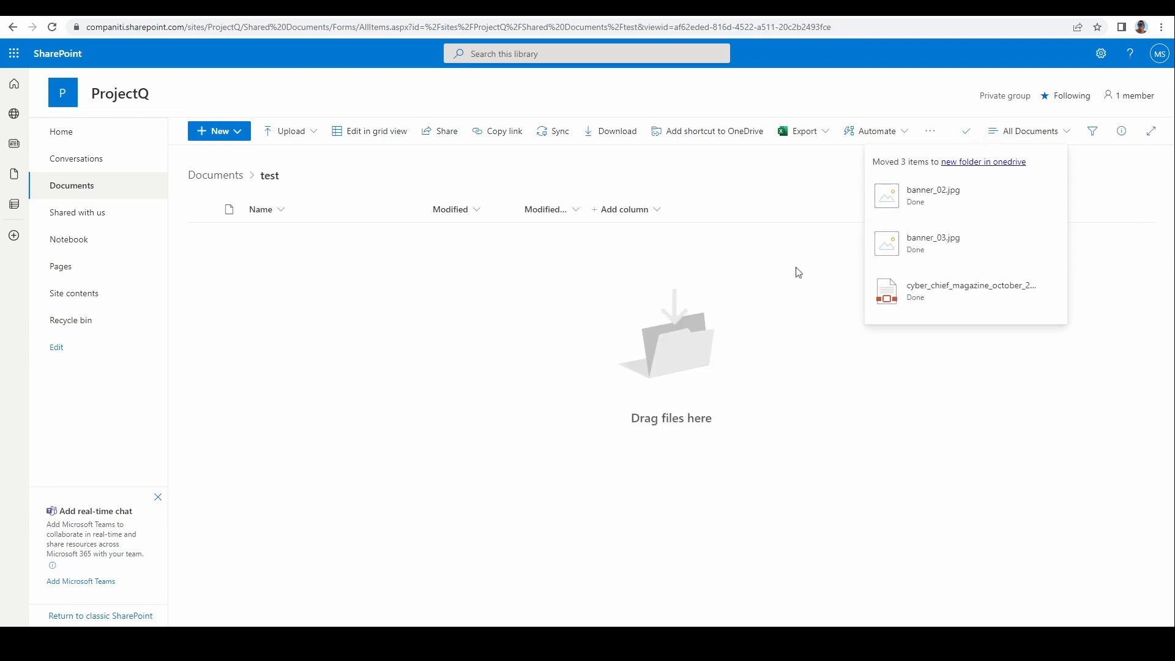
pyautogui.click(955, 7)
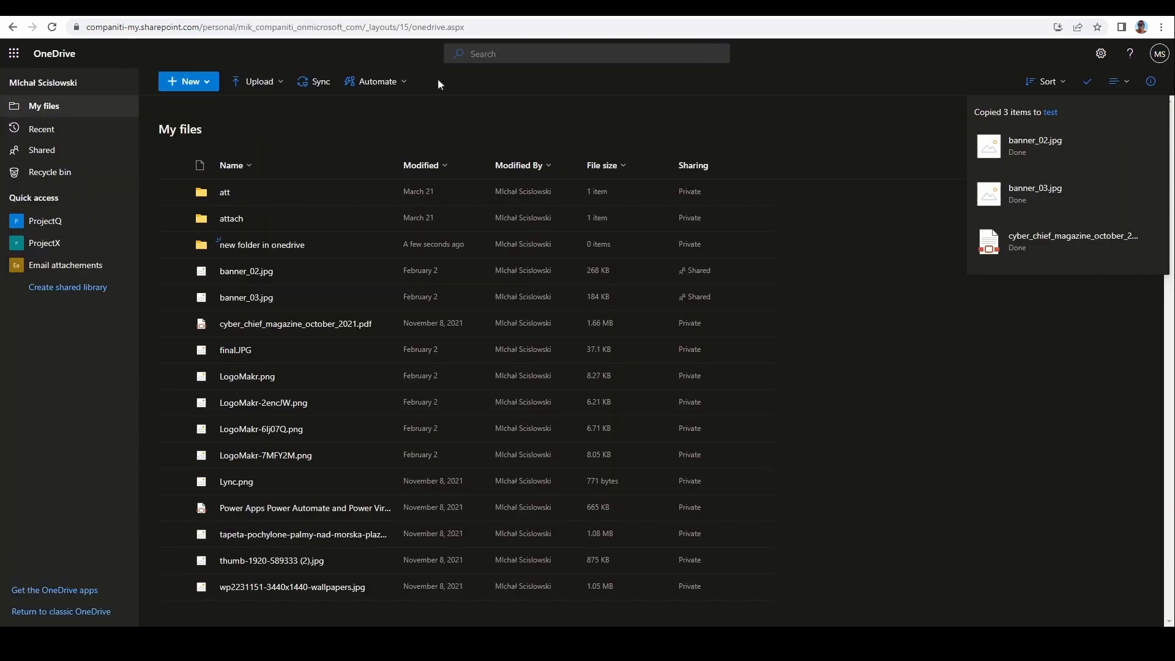
pyautogui.click(286, 246)
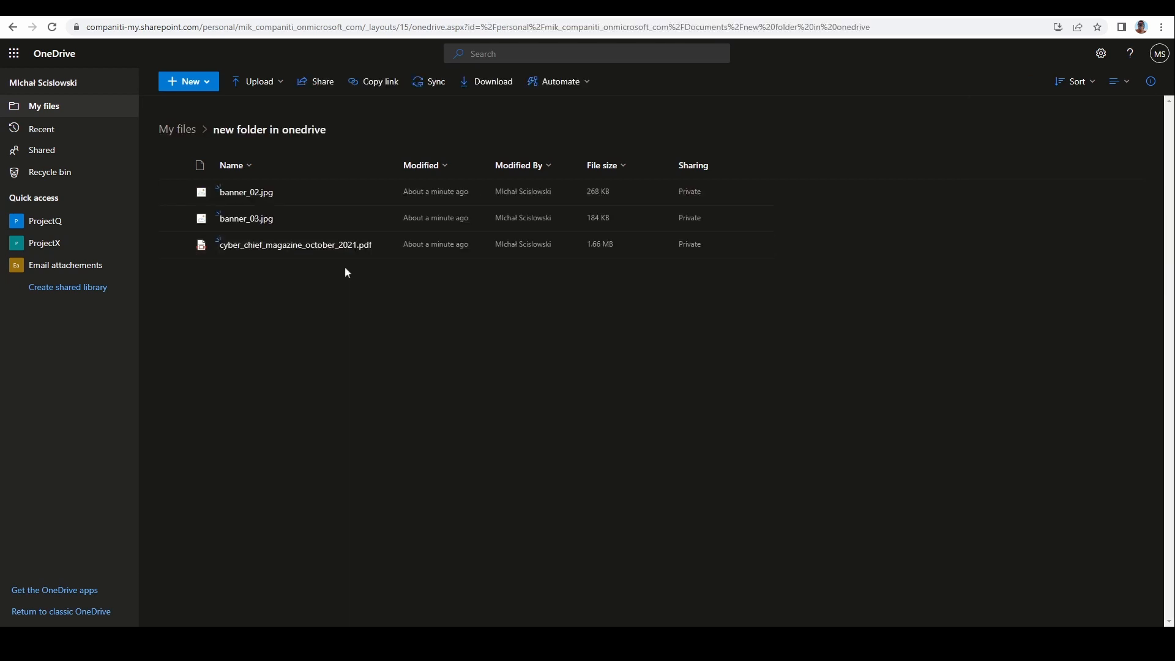